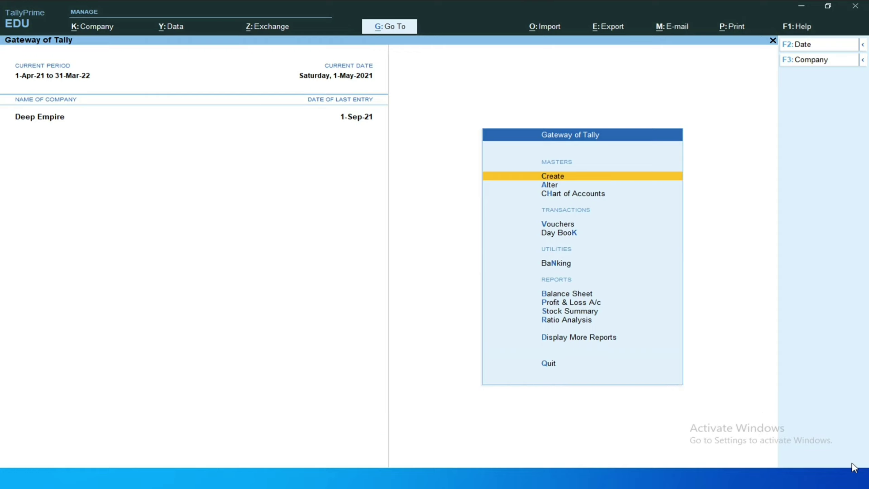
# Step: Open the additional reports list for the Deep Empire company
pyautogui.press('Down')
pyautogui.press('Down')
pyautogui.press('Down')
pyautogui.press('Down')
pyautogui.press('Down')
pyautogui.press('Down')
pyautogui.press('Down')
pyautogui.press('Down')
pyautogui.press('Down')
pyautogui.press('Down')
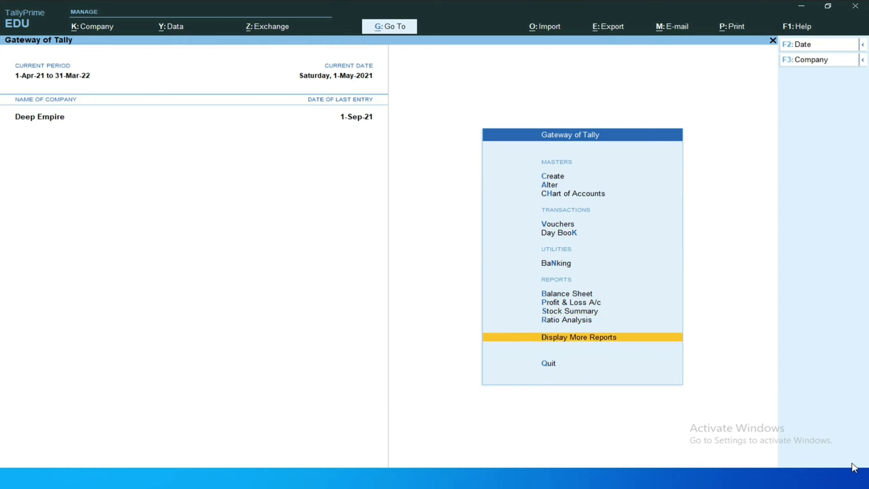
pyautogui.press('Return')
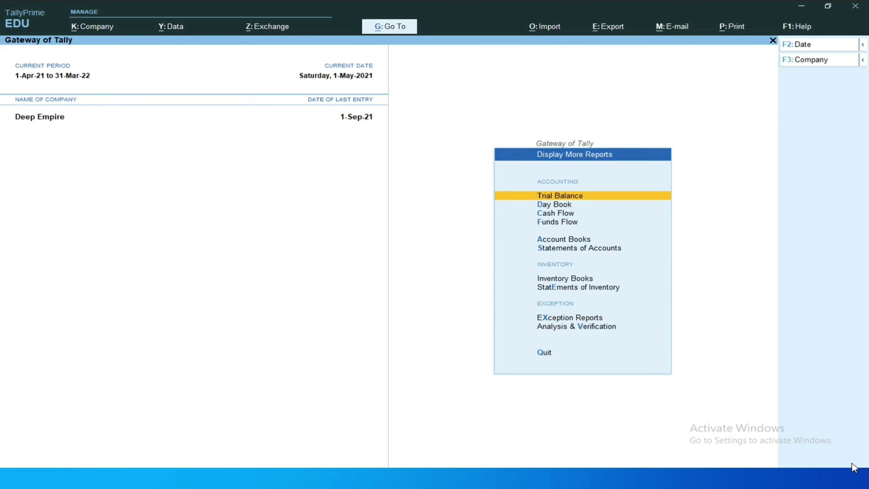
# Step: Open the ledger report of Pawan Bag Store from the account books
pyautogui.press('Down')
pyautogui.press('Down')
pyautogui.press('Down')
pyautogui.press('a')
pyautogui.press('Down')
pyautogui.press('Return')
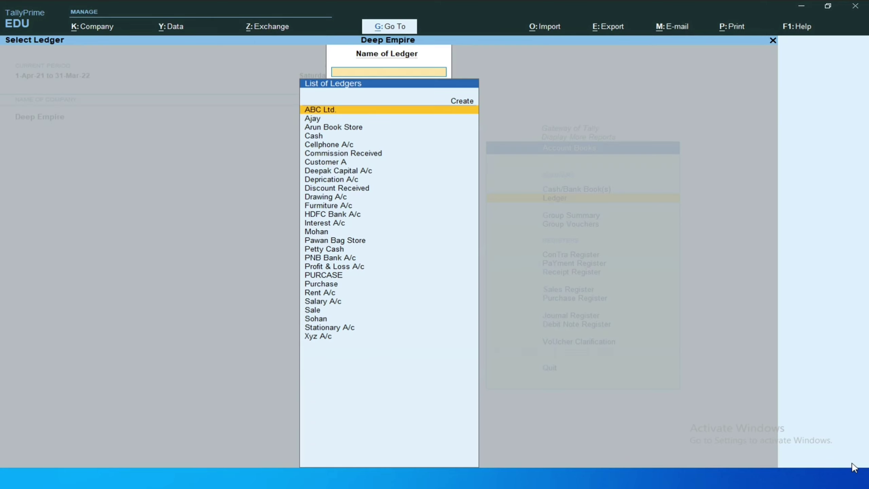
pyautogui.write('pawa')
pyautogui.press('Return')
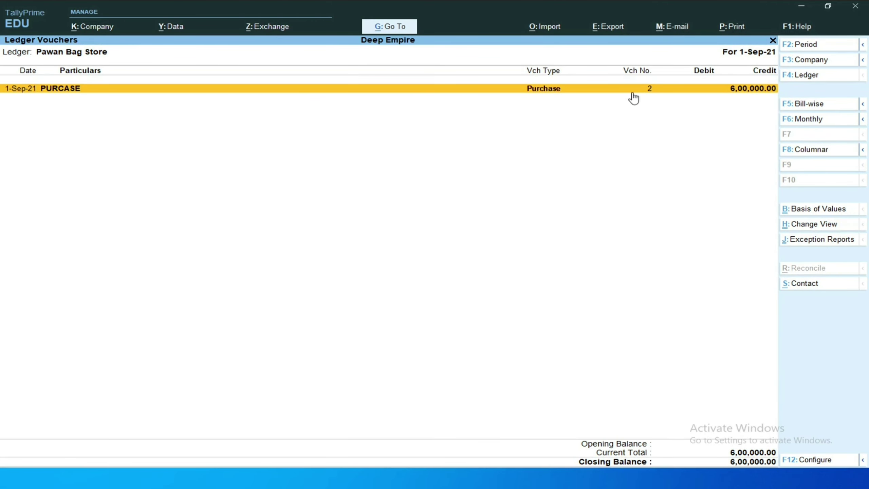
# Step: Review the purchase voucher behind the Pawan Bag Store ledger entry and return to the Gateway of Tally
pyautogui.click(744, 99)
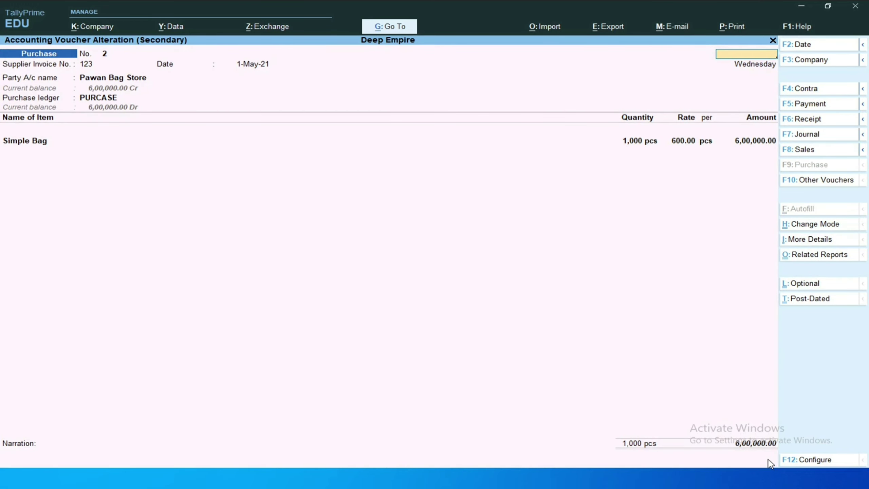
pyautogui.press('Escape')
pyautogui.press('Return')
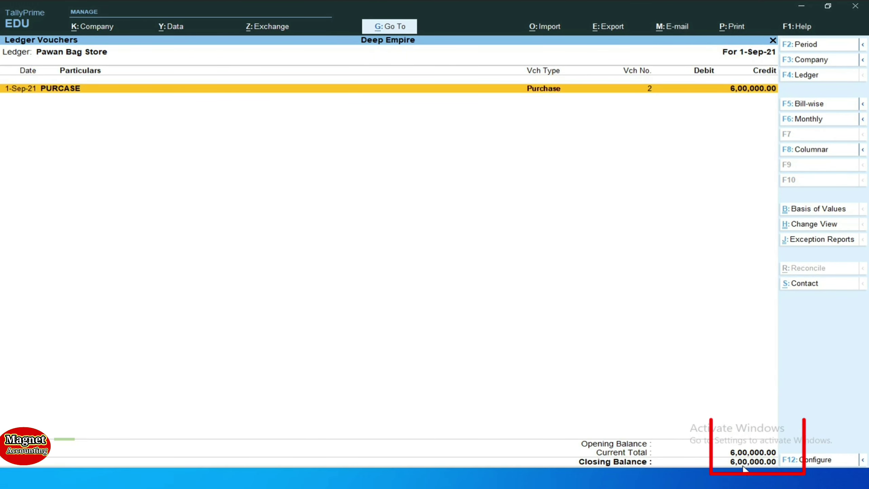
pyautogui.press('Escape')
pyautogui.press('Escape')
pyautogui.press('Escape')
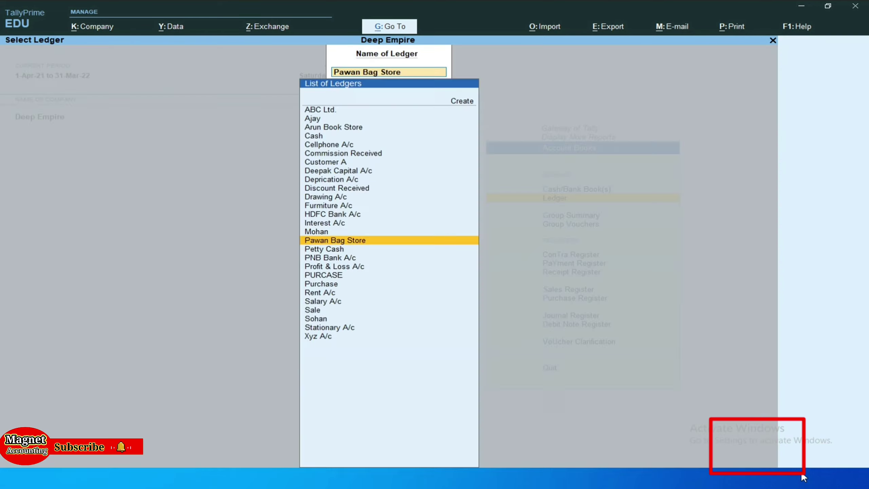
pyautogui.press('Escape')
# Step: Start a new accounting voucher and set its voucher type to Debit Note
pyautogui.press('Up')
pyautogui.press('Up')
pyautogui.press('Up')
pyautogui.press('Up')
pyautogui.press('Up')
pyautogui.press('Up')
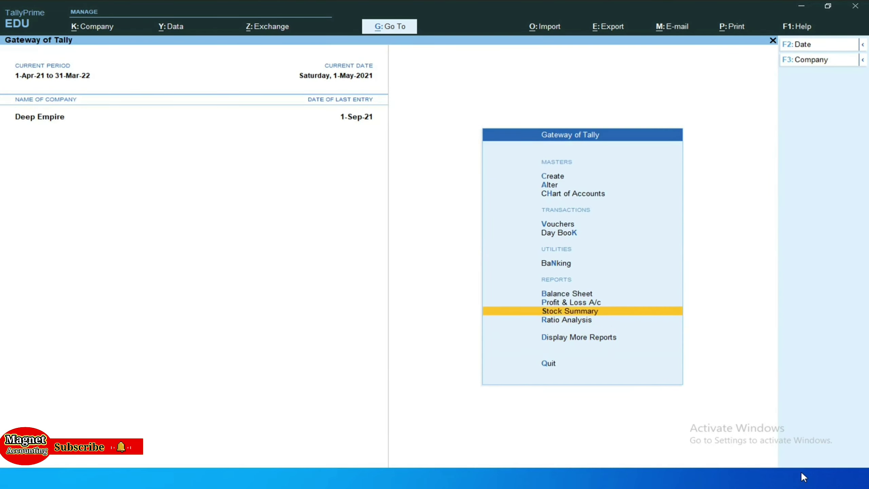
pyautogui.press('Up')
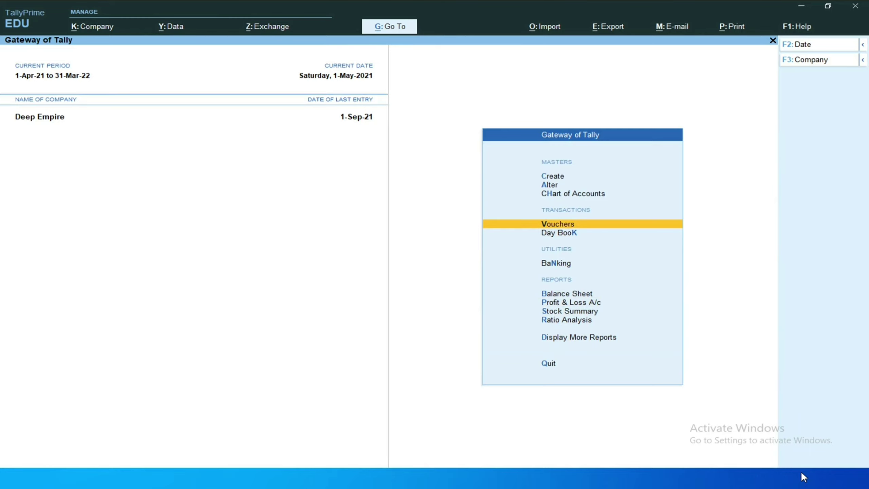
pyautogui.press('Return')
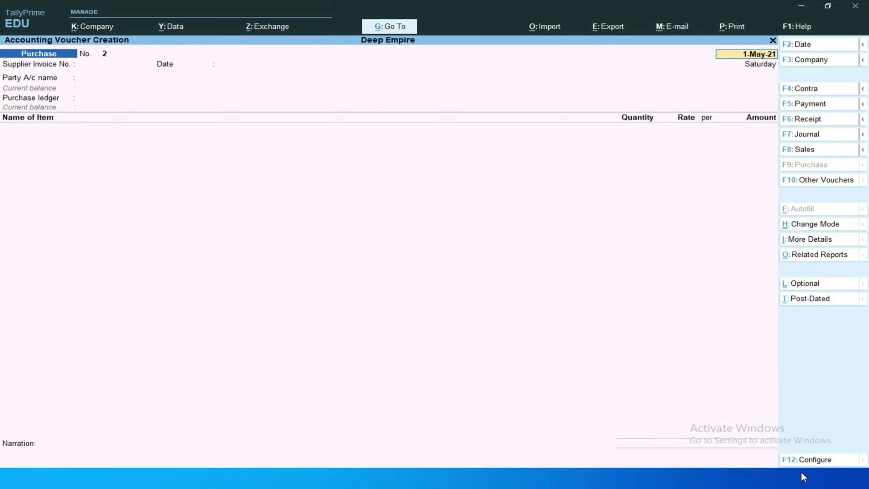
pyautogui.hotkey('alt', 'F5')
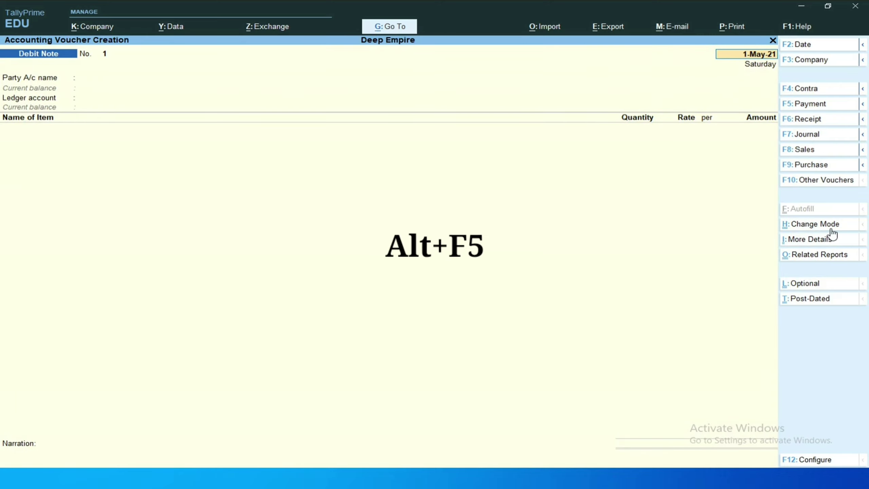
pyautogui.click(840, 187)
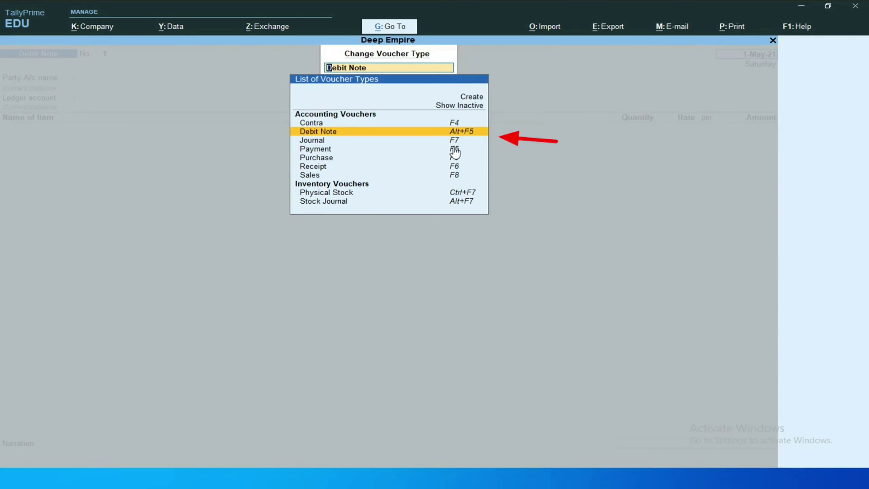
pyautogui.click(455, 132)
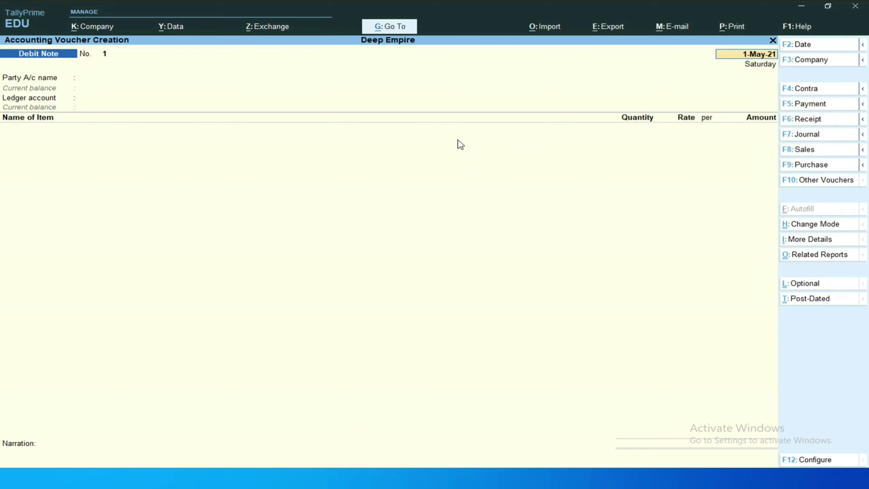
# Step: Set the debit note's voucher mode to Item Invoice
pyautogui.press('ctrl')
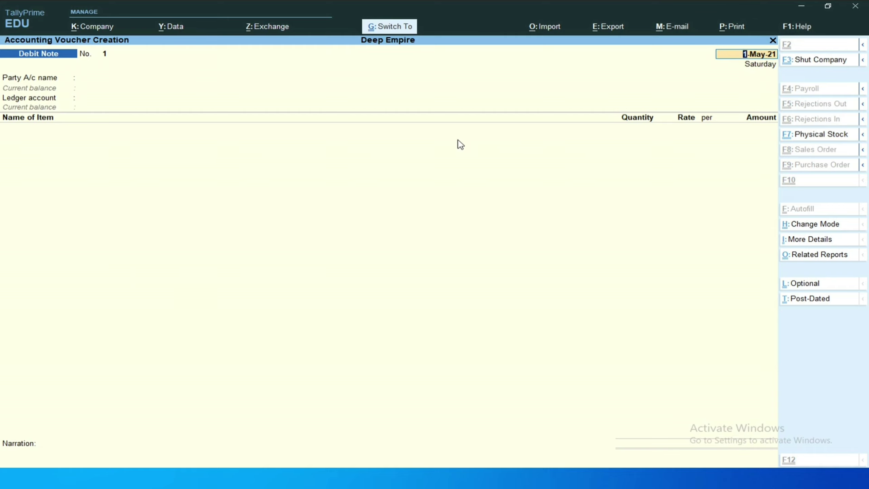
pyautogui.hotkey('ctrl', 'h')
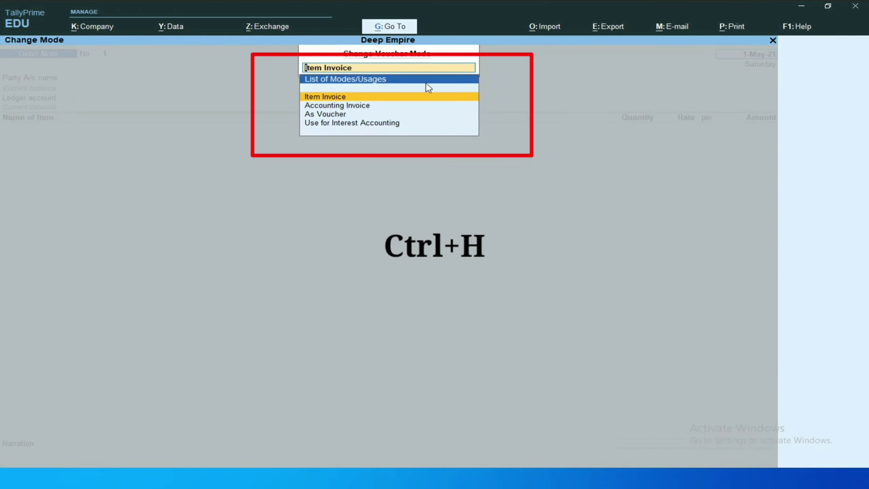
pyautogui.click(431, 96)
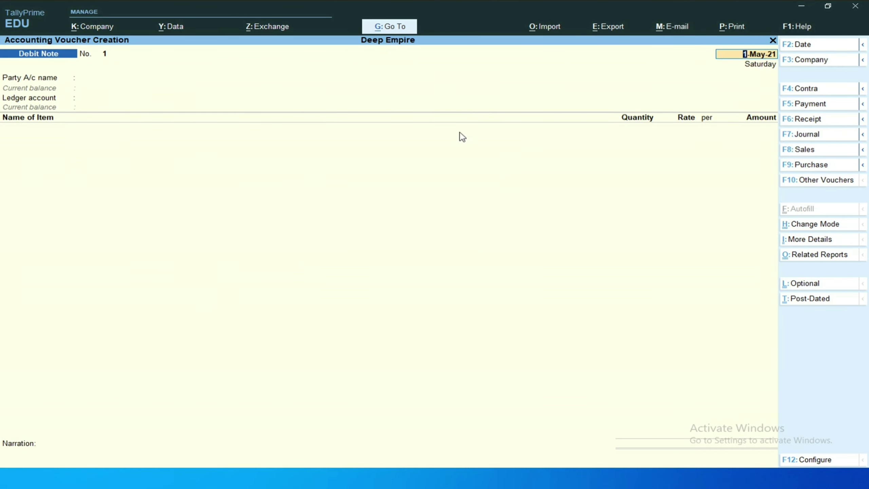
# Step: Date the debit note 1-Sep-21 and choose Pawan Bag Store as the party account
pyautogui.write('1.9')
pyautogui.press('Return')
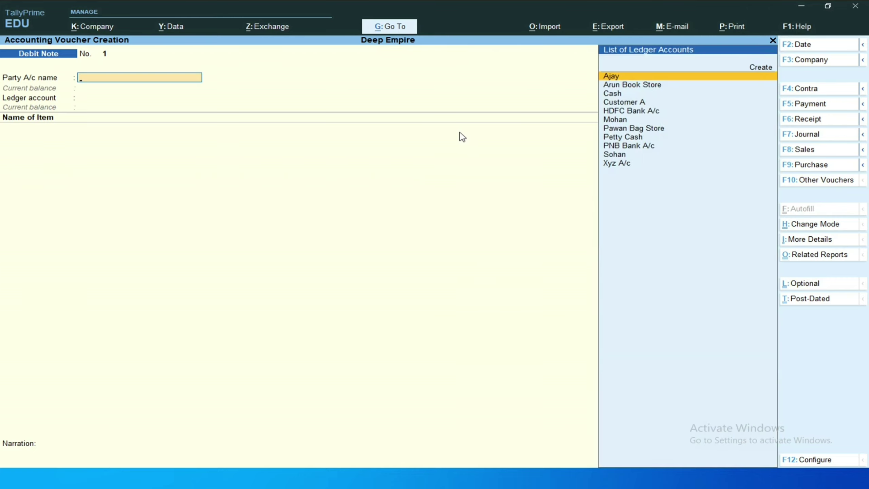
pyautogui.write('Pa')
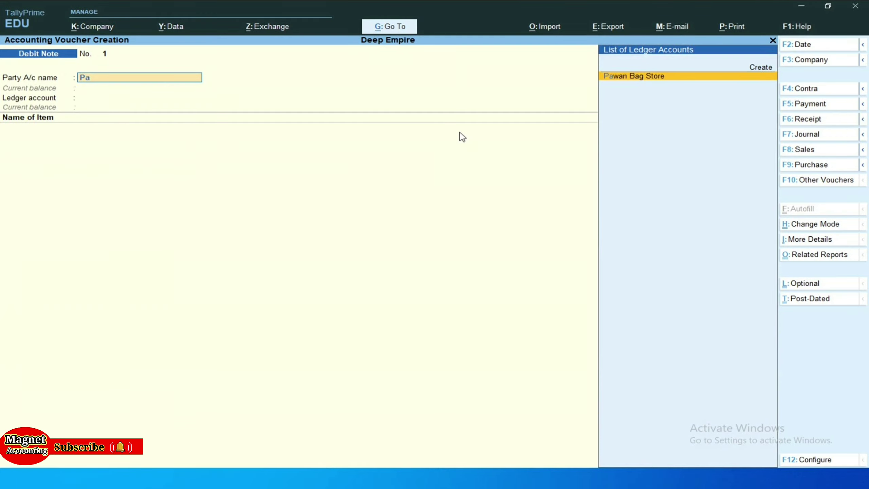
pyautogui.press('Return')
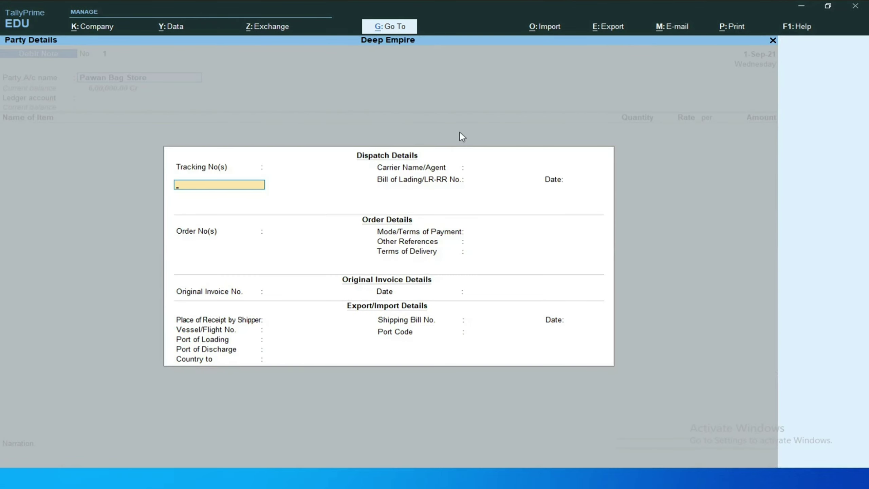
# Step: Leave the dispatch and order details blank and enter original invoice number 123 dated 1-Sep-21
pyautogui.press('Return')
pyautogui.press('Return')
pyautogui.press('Return')
pyautogui.press('Return')
pyautogui.press('Return')
pyautogui.press('Return')
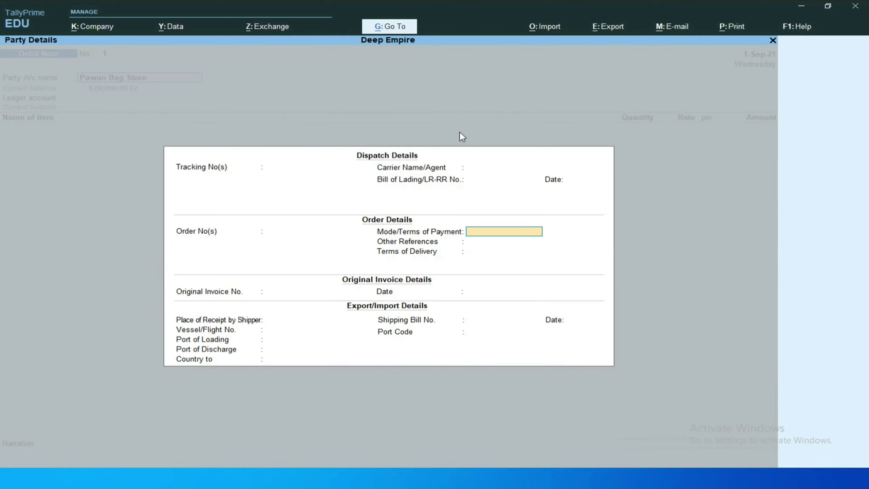
pyautogui.press('Return')
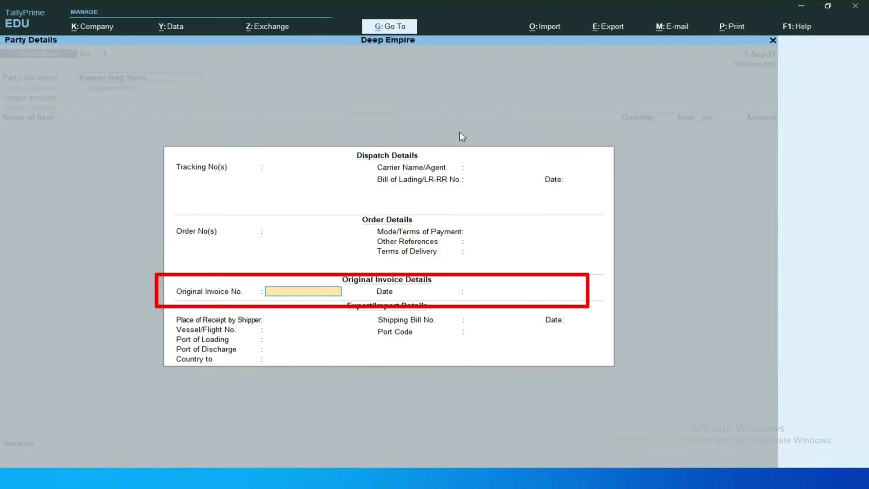
pyautogui.write('123')
pyautogui.press('Return')
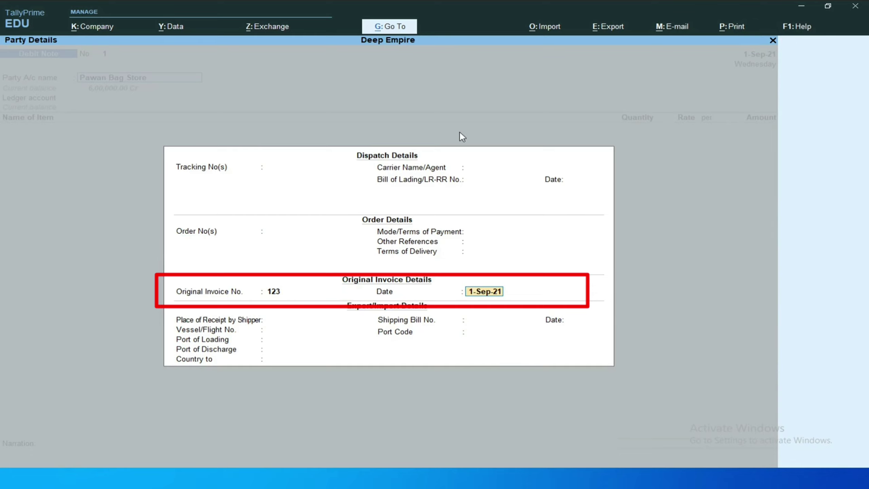
pyautogui.press('Return')
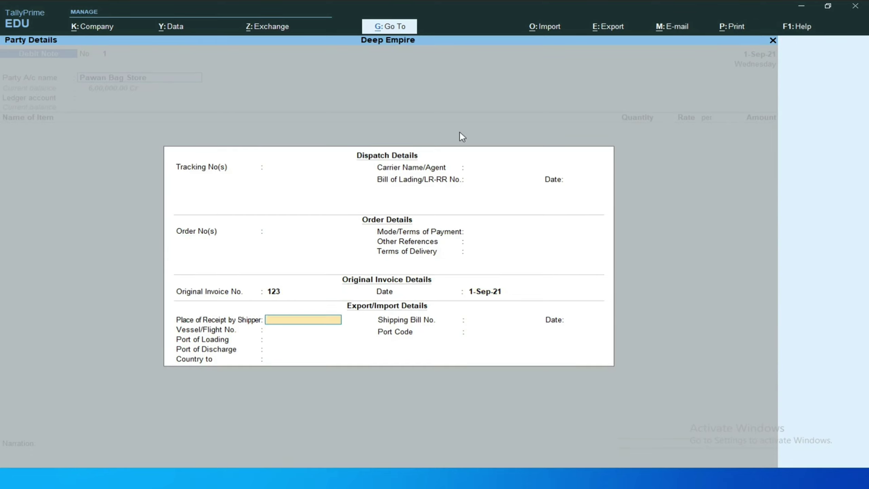
# Step: Accept the export/import details with country and port code Not Applicable, and choose PURCASE as the ledger account
pyautogui.press('Return')
pyautogui.press('Return')
pyautogui.press('Return')
pyautogui.press('Return')
pyautogui.press('Return')
pyautogui.press('Return')
pyautogui.press('Return')
pyautogui.press('Return')
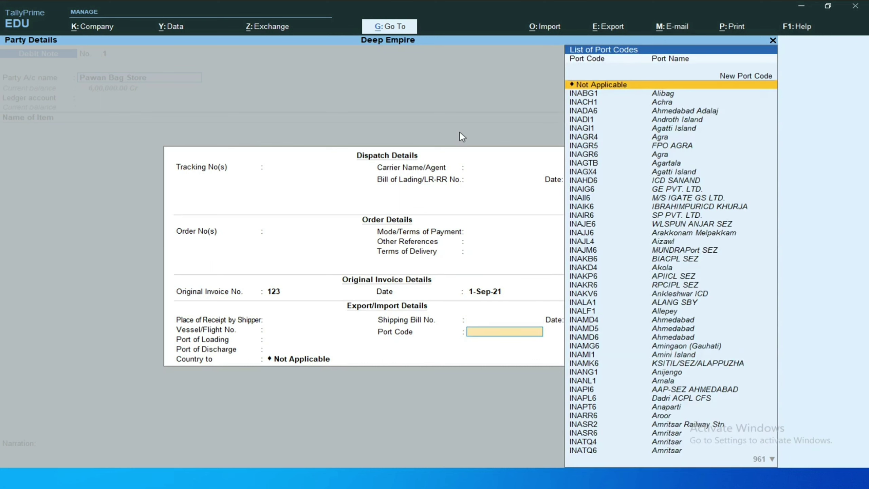
pyautogui.press('Return')
pyautogui.press('Return')
pyautogui.press('Return')
pyautogui.press('Return')
pyautogui.press('Return')
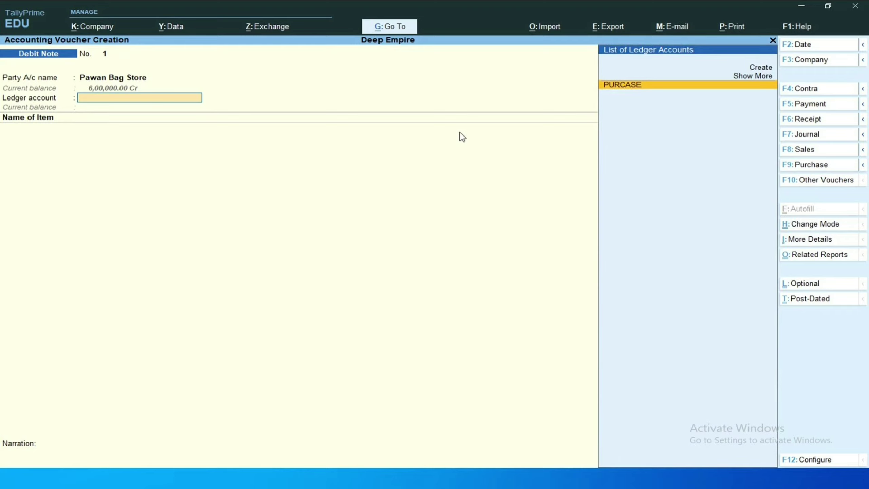
pyautogui.press('Return')
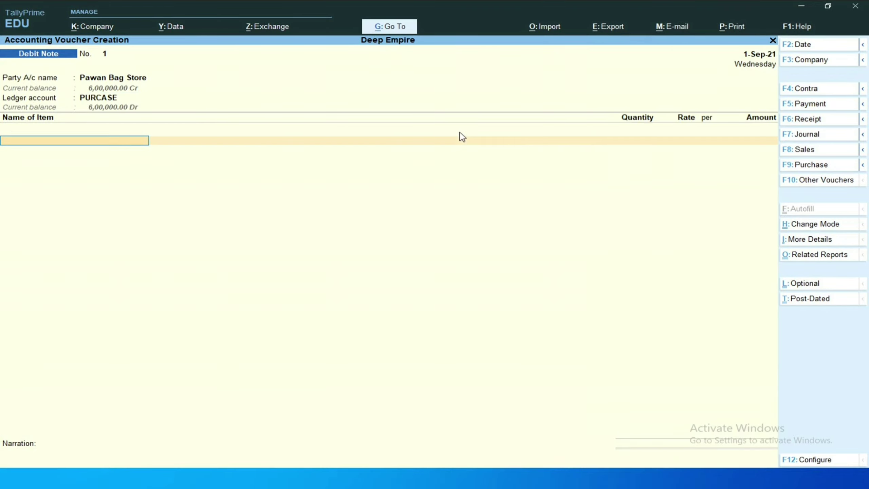
# Step: Add the returned stock item Simple Bag with quantity 50 pcs at rate 600, and end the item list
pyautogui.press('Down')
pyautogui.press('Down')
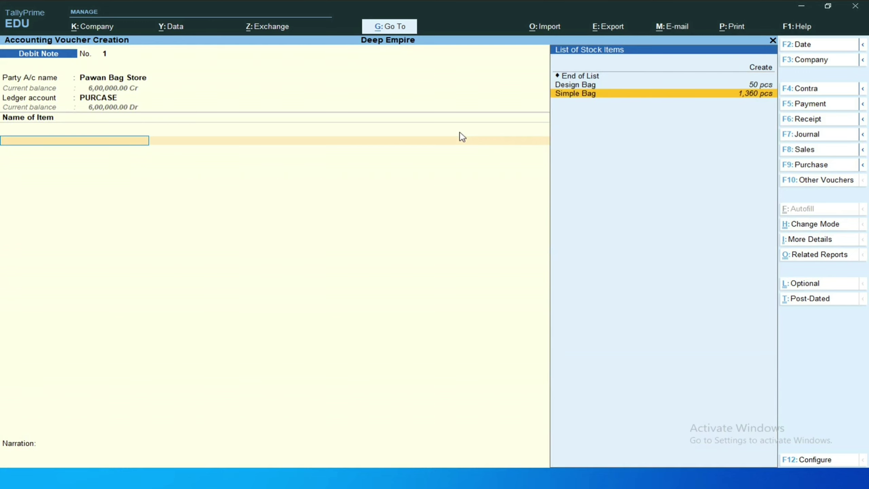
pyautogui.press('Return')
pyautogui.write('50')
pyautogui.press('Return')
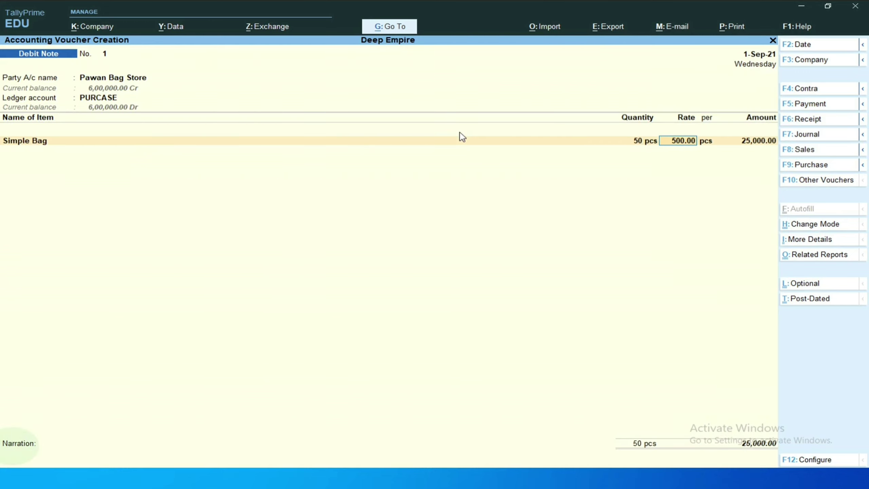
pyautogui.write('600')
pyautogui.press('Return')
pyautogui.press('Return')
pyautogui.press('Return')
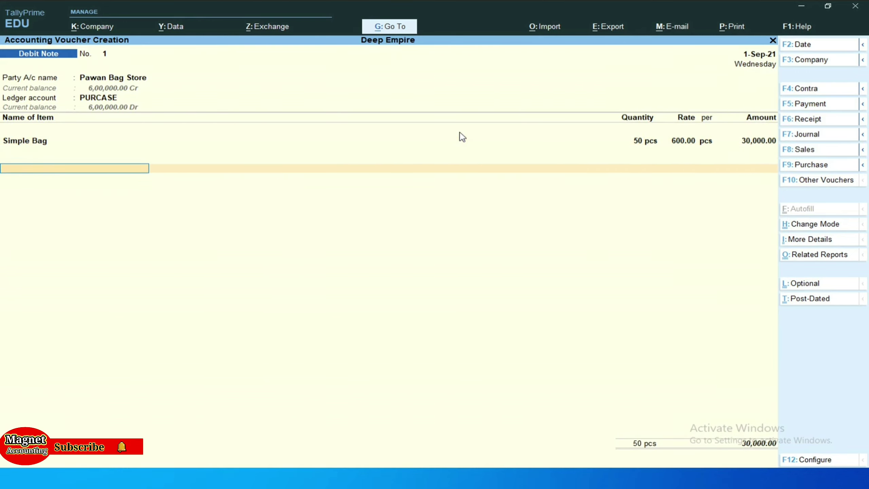
pyautogui.press('Return')
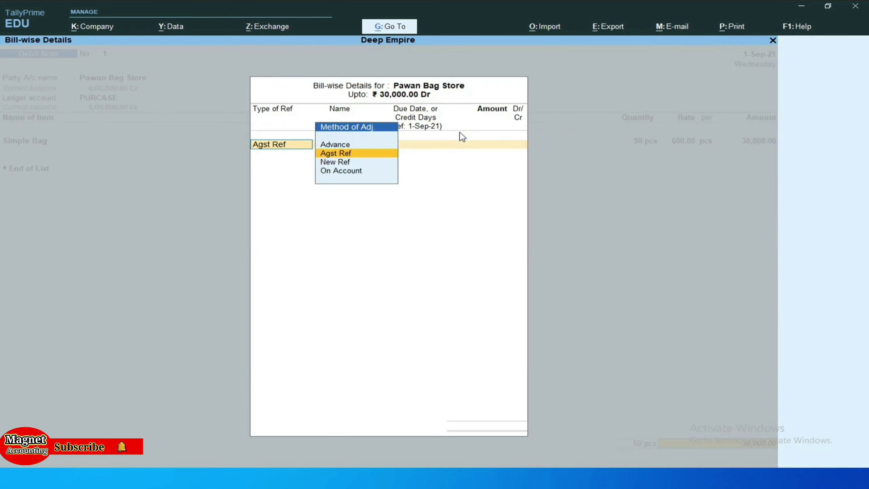
# Step: Allocate the debit note amount bill-wise as Agst Ref to bill 123
pyautogui.press('Return')
pyautogui.write('123')
pyautogui.press('Return')
pyautogui.press('Return')
pyautogui.press('Return')
pyautogui.press('Return')
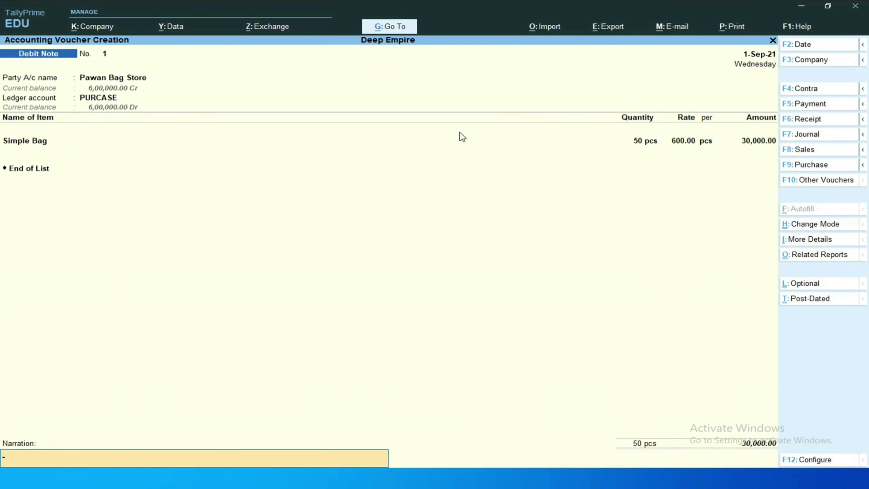
# Step: Preview the printout of the debit note for Pawan Bag Store, and close the preview
pyautogui.press('alt')
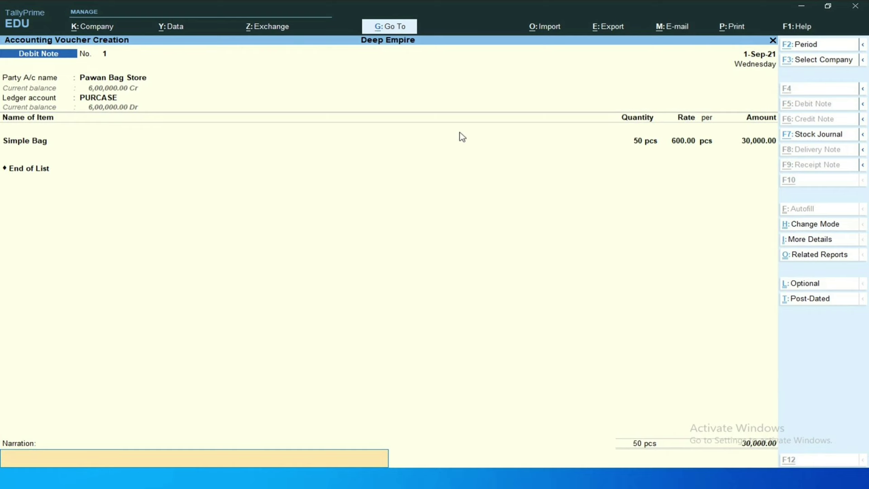
pyautogui.press('BackSpace')
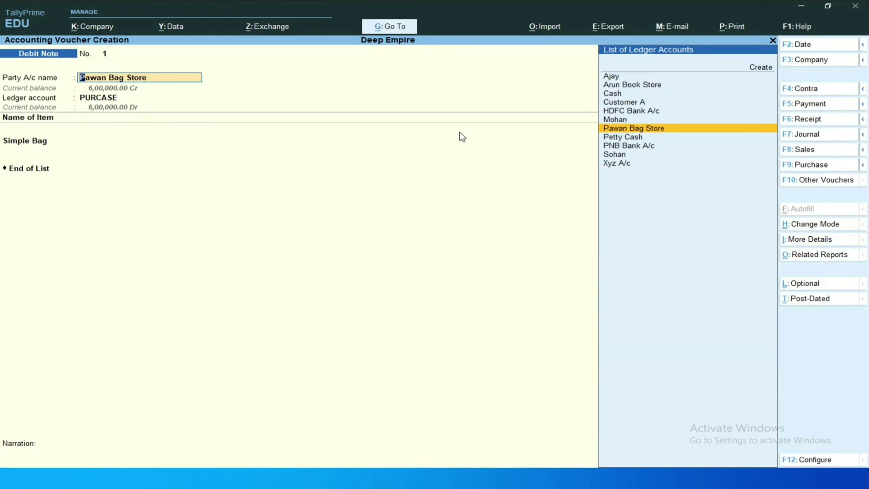
pyautogui.press('ctrl')
pyautogui.hotkey('alt', 'p')
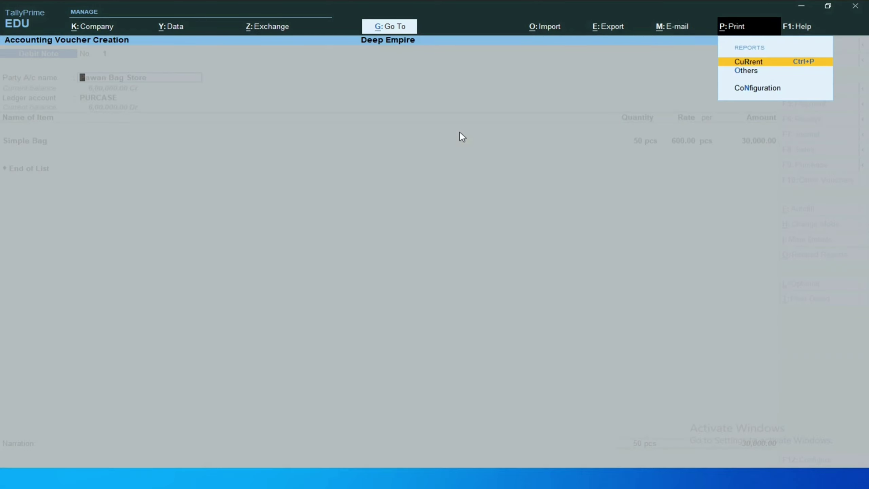
pyautogui.press('Return')
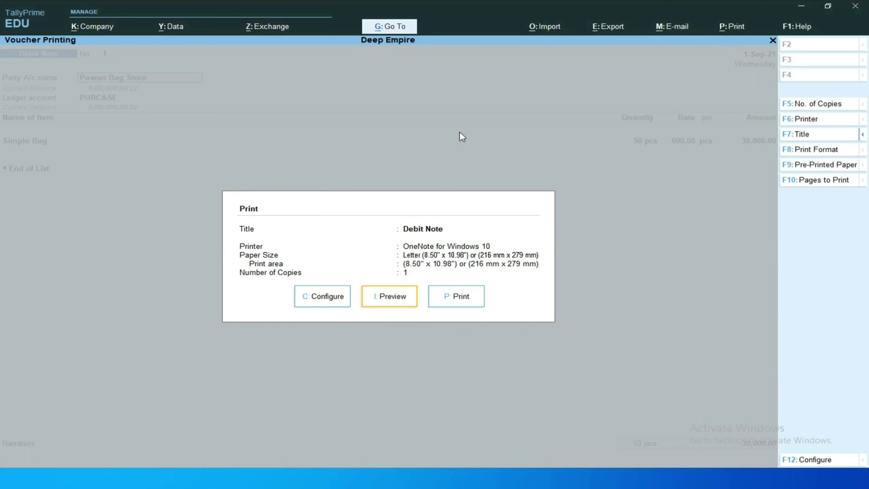
pyautogui.press('i')
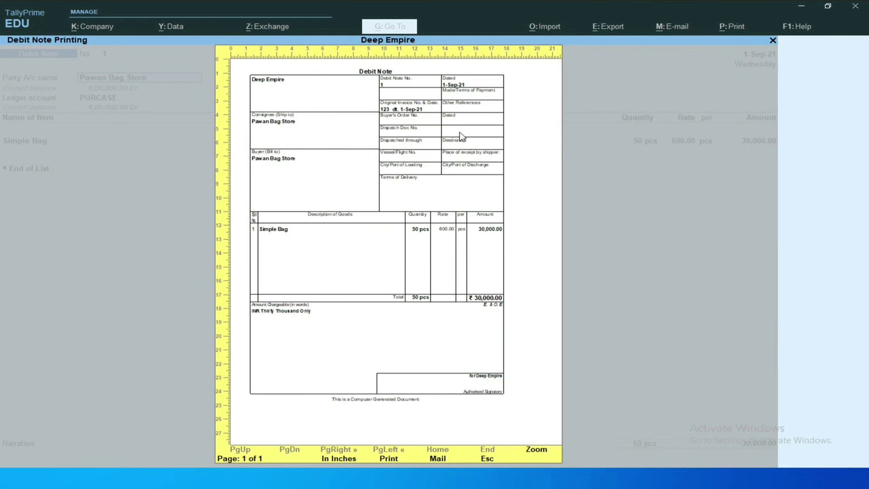
pyautogui.press('Escape')
pyautogui.press('Escape')
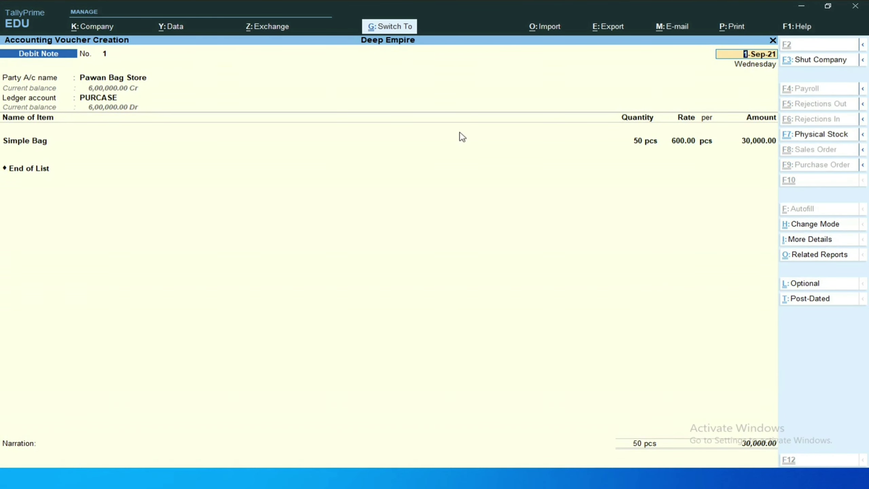
# Step: Save the debit note and return to the Gateway of Tally
pyautogui.hotkey('ctrl', 'a')
pyautogui.press('Escape')
pyautogui.press('Return')
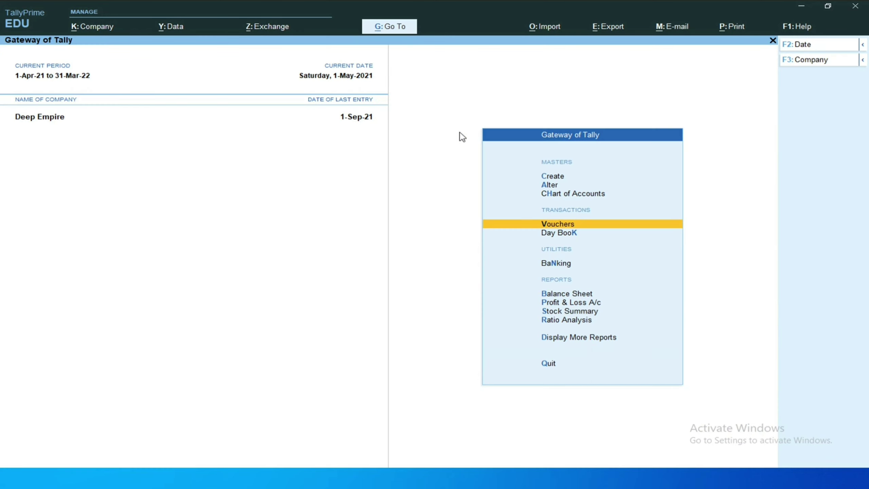
# Step: Examine the purchase and debit note entries and closing balance in the Pawan Bag Store ledger, and close the report
pyautogui.write('dal')
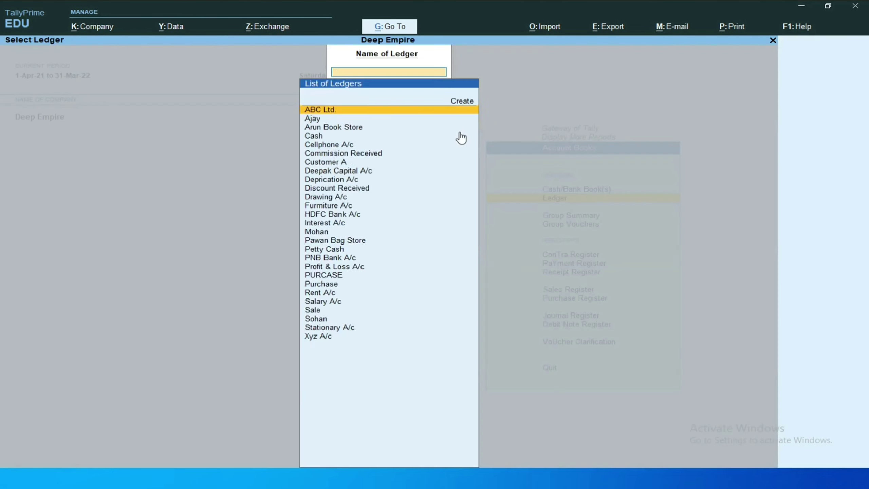
pyautogui.write('Pa')
pyautogui.press('Return')
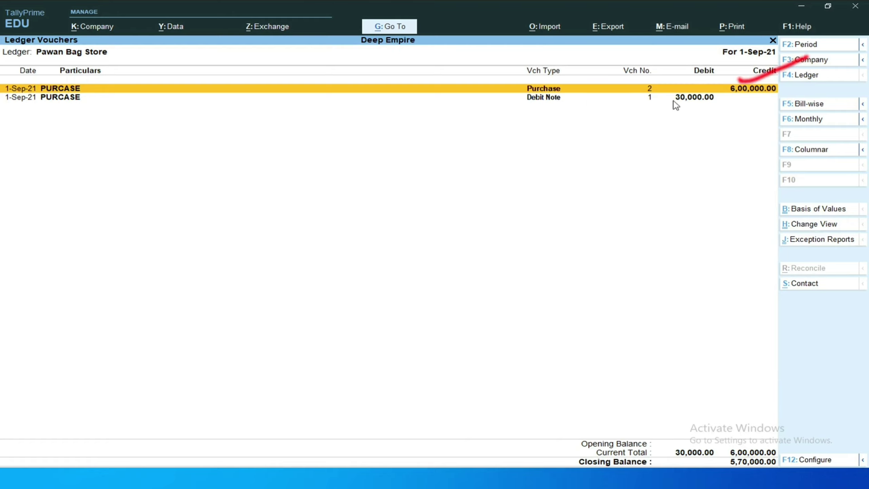
pyautogui.press('Down')
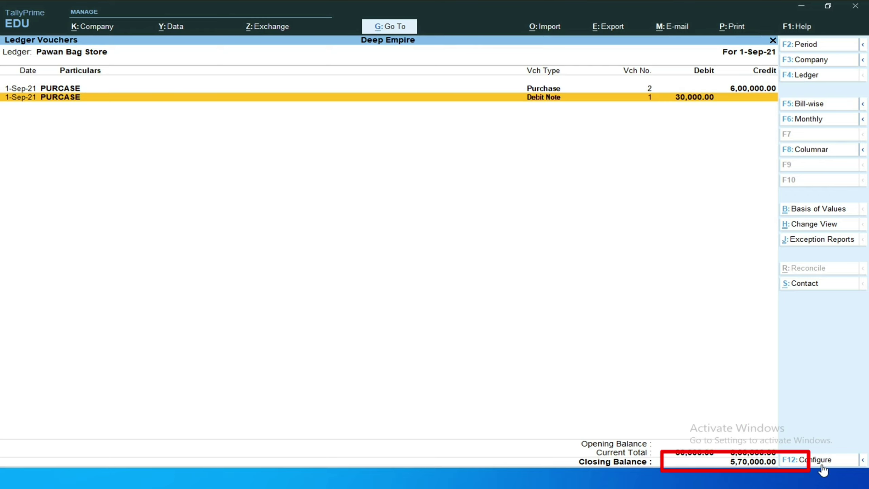
pyautogui.press('Escape')
pyautogui.press('Escape')
pyautogui.press('Escape')
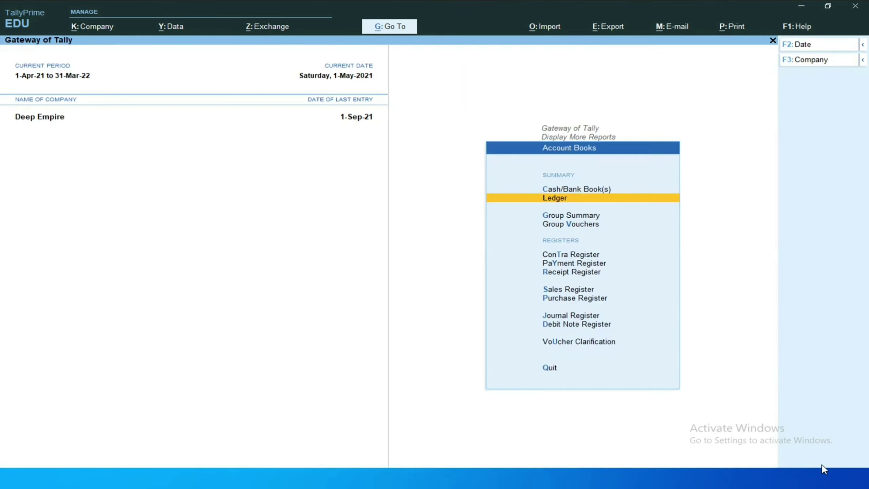
# Step: Start a Payment voucher dated 1-Sep-21
pyautogui.press('v')
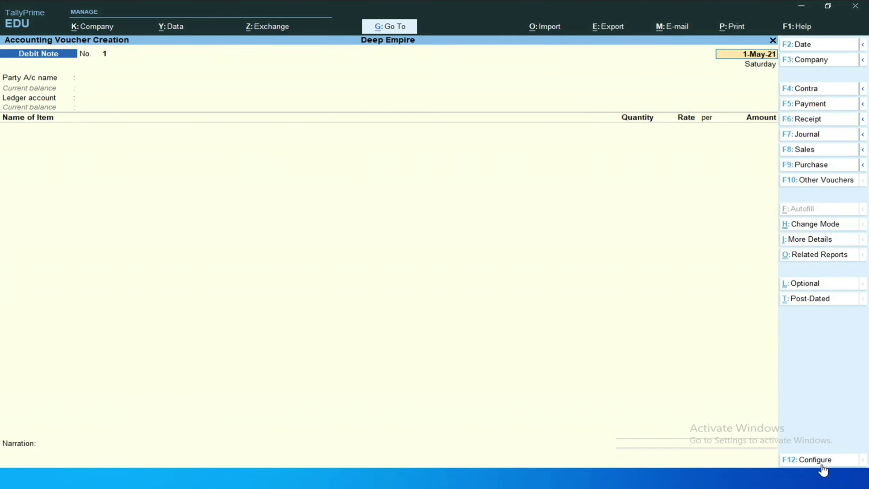
pyautogui.press('F5')
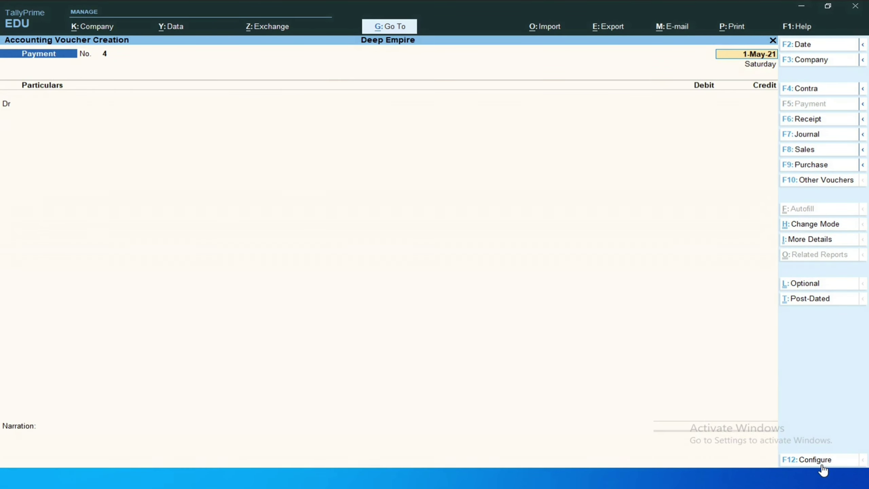
pyautogui.write('1.9')
pyautogui.press('Return')
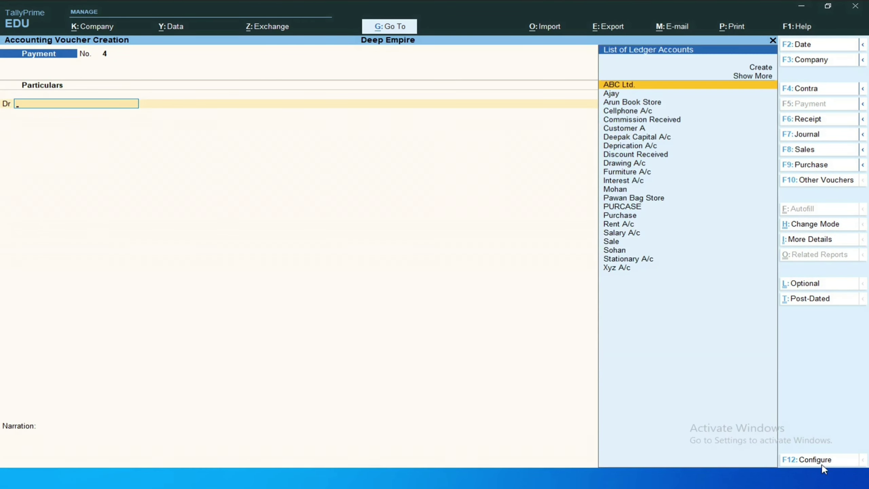
# Step: Debit Pawan Bag Store with 5,70,000 and allocate the amount as Agst Ref to bill 123
pyautogui.write('pa')
pyautogui.press('Return')
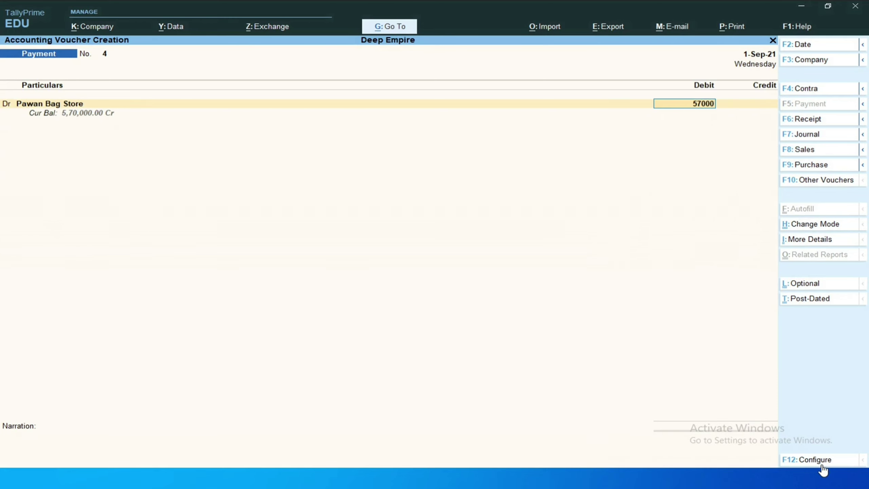
pyautogui.press('Return')
pyautogui.press('Return')
pyautogui.write('123')
pyautogui.press('Return')
pyautogui.press('Return')
# Step: Credit HDFC Bank A/c with 5,70,000, leave the narration blank, and save the payment voucher
pyautogui.press('Return')
pyautogui.press('Return')
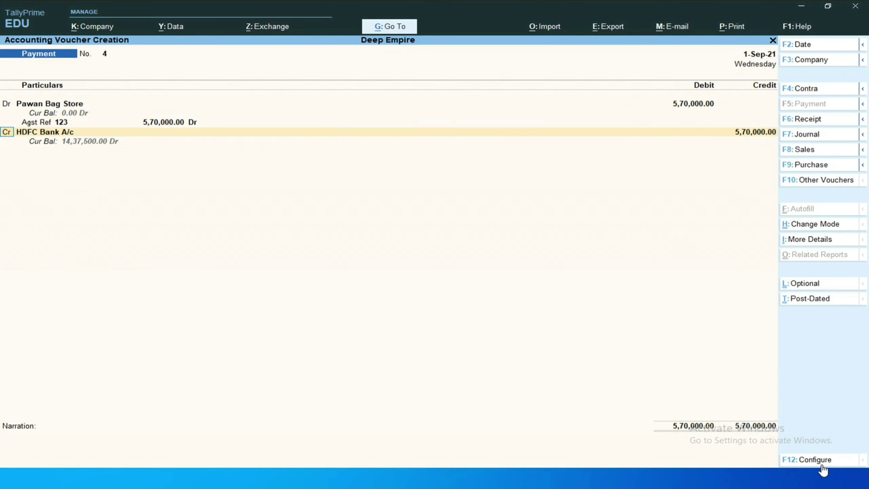
pyautogui.press('Return')
pyautogui.press('Return')
pyautogui.press('Return')
pyautogui.press('Return')
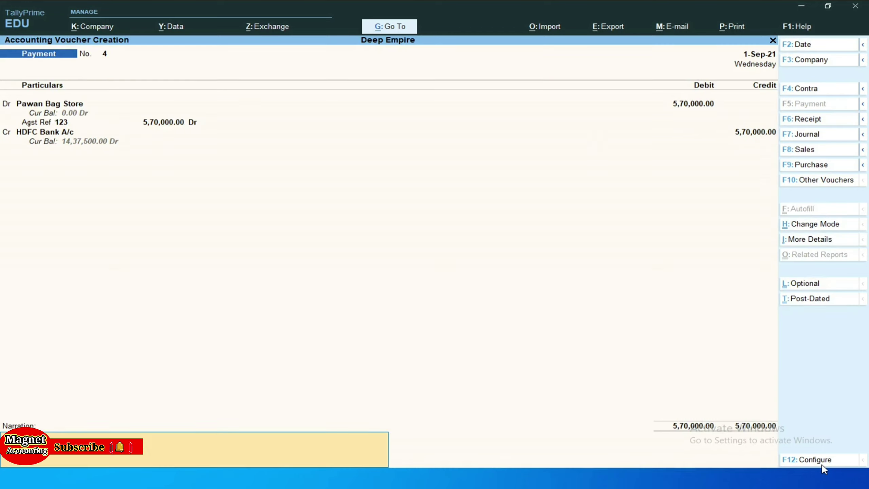
pyautogui.press('Return')
pyautogui.press('Return')
pyautogui.press('Escape')
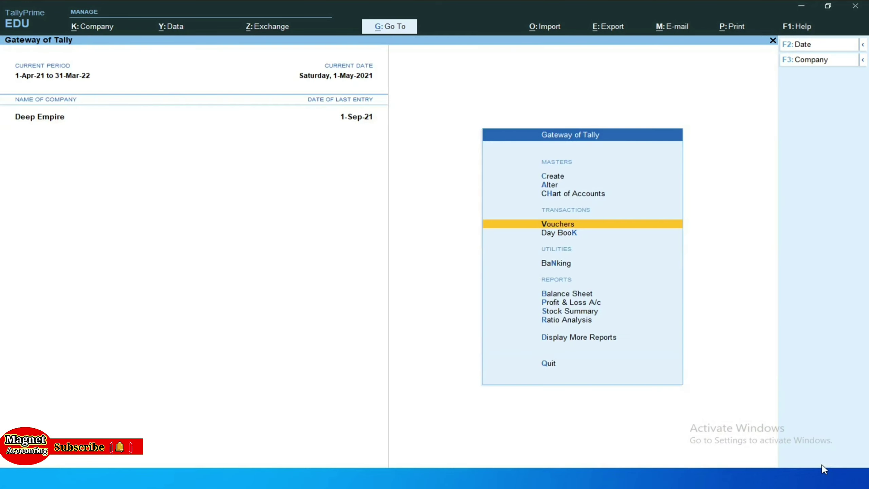
# Step: Check the Pawan Bag Store ledger's closing balance including the payment, and return to the Gateway of Tally
pyautogui.write('dalpa')
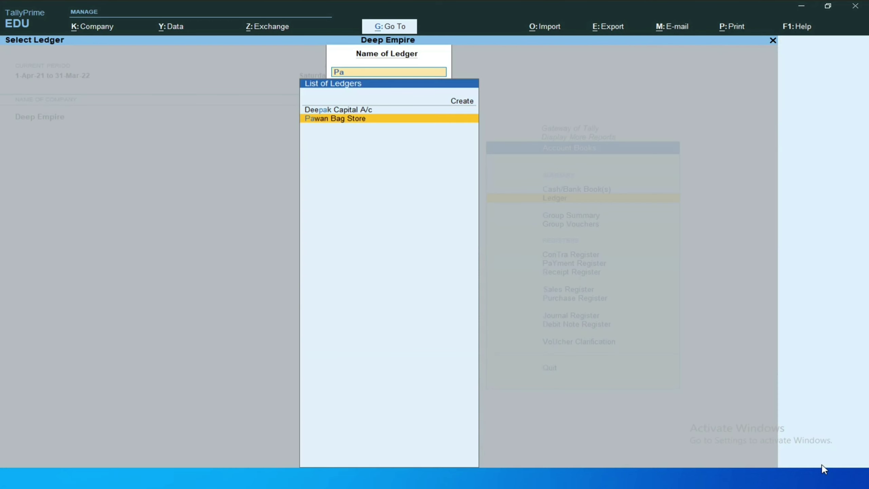
pyautogui.press('Return')
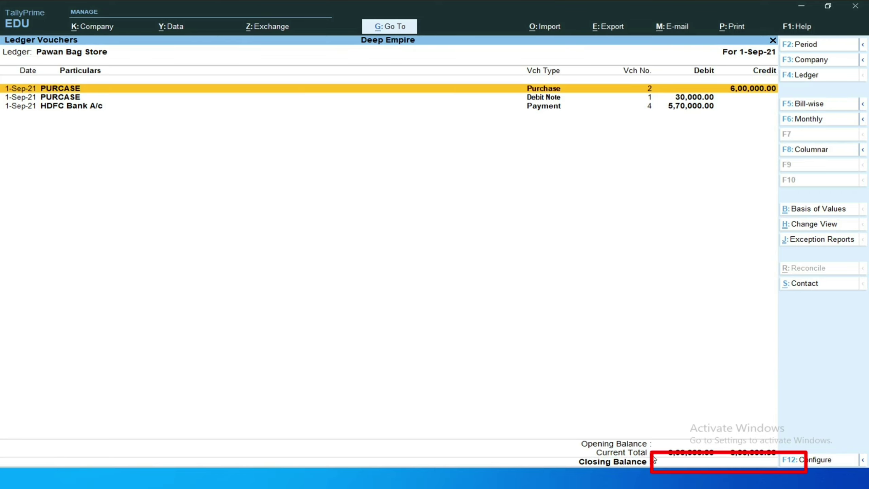
pyautogui.press('Escape')
pyautogui.press('Escape')
pyautogui.press('Escape')
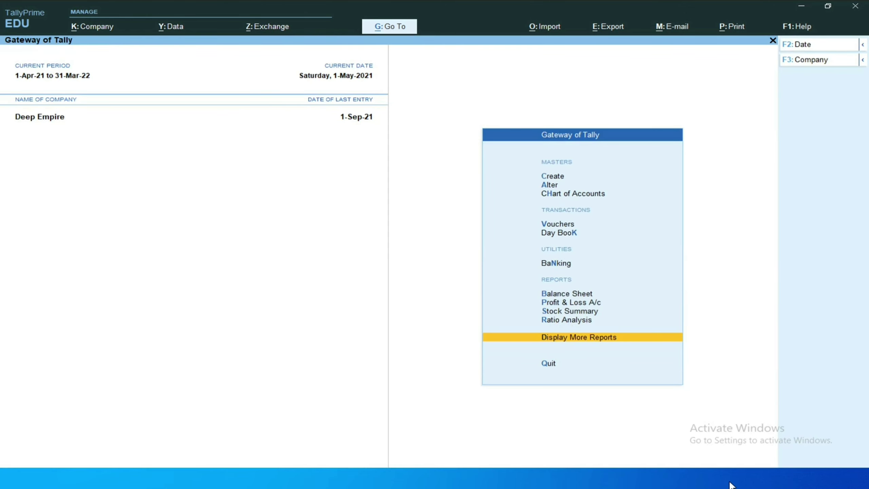
pyautogui.press('Down')
pyautogui.press('Down')
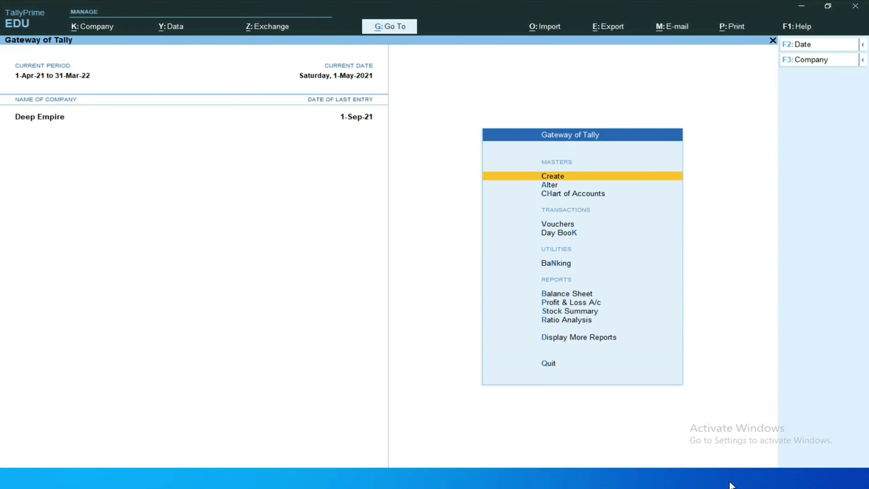